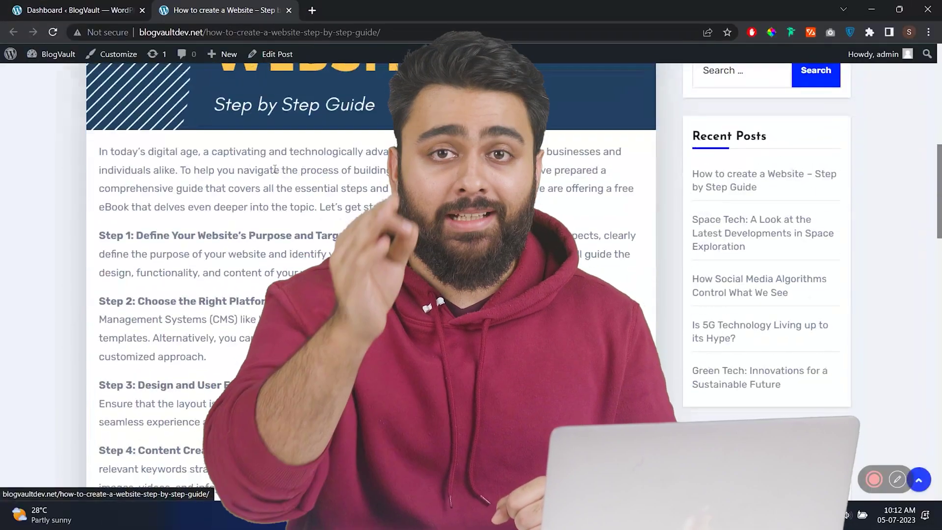
scroll(275, 169, "down", 6)
On the live post, use the Download E-book button to open the eBook PDF.
left_click(216, 249)
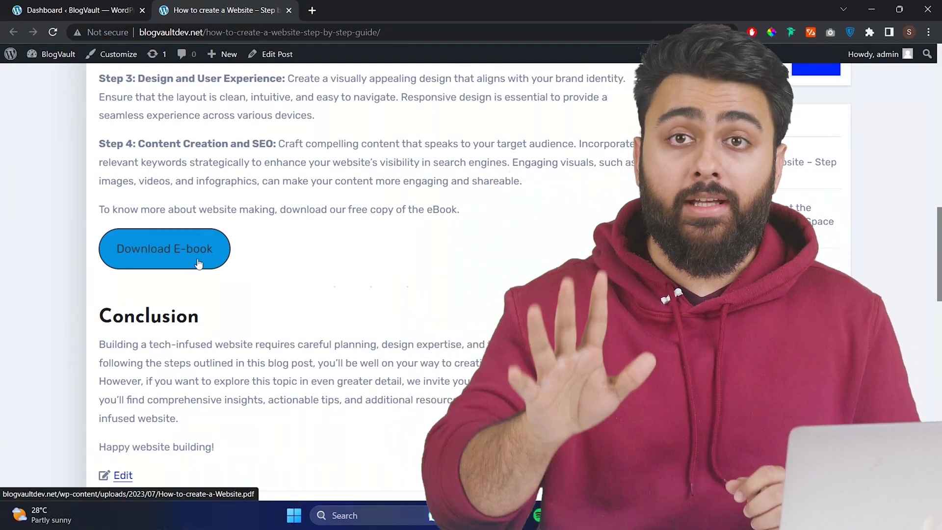
left_click(199, 263)
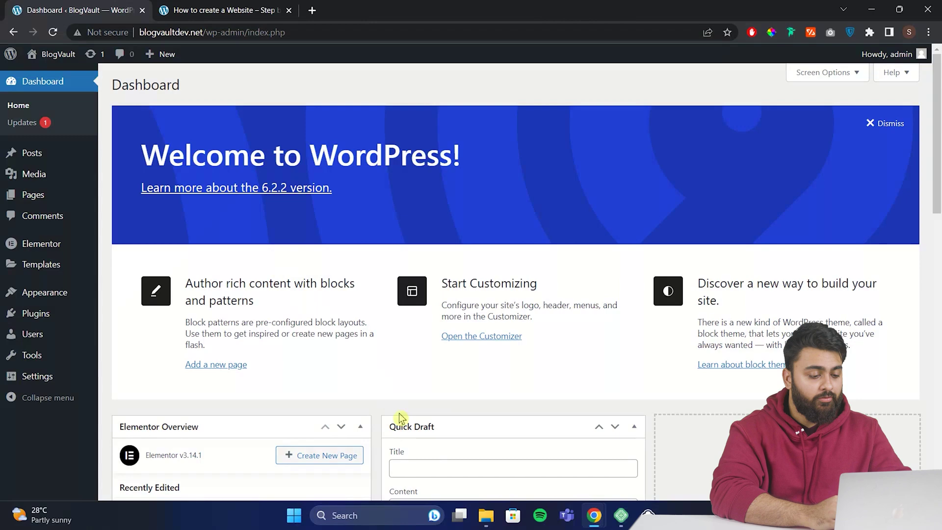
Download the eBook PDF from the live post using the viewer's download icon.
left_click(486, 516)
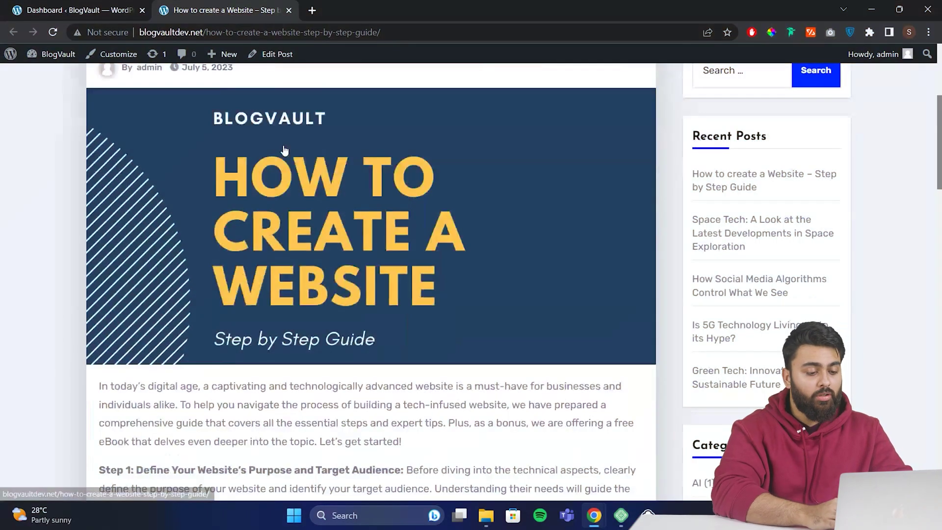
scroll(285, 149, "down", 10)
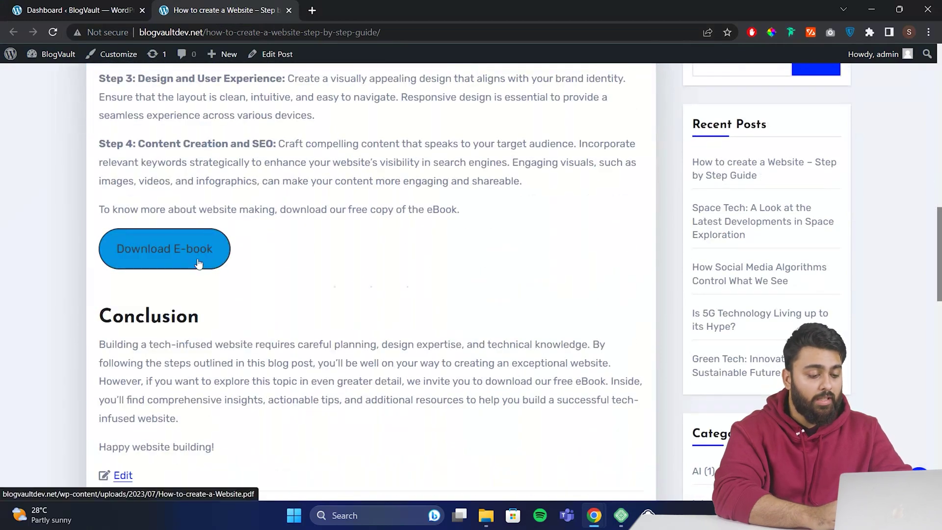
left_click(198, 263)
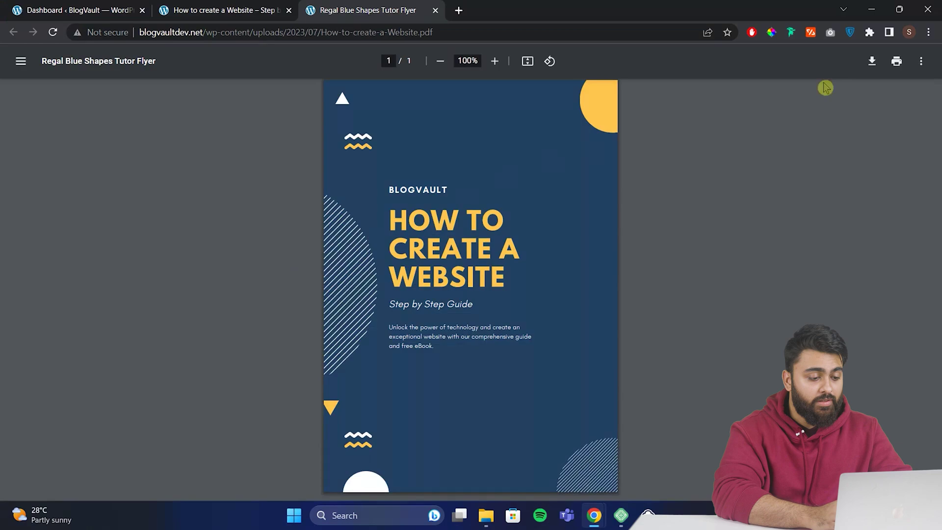
left_click(873, 60)
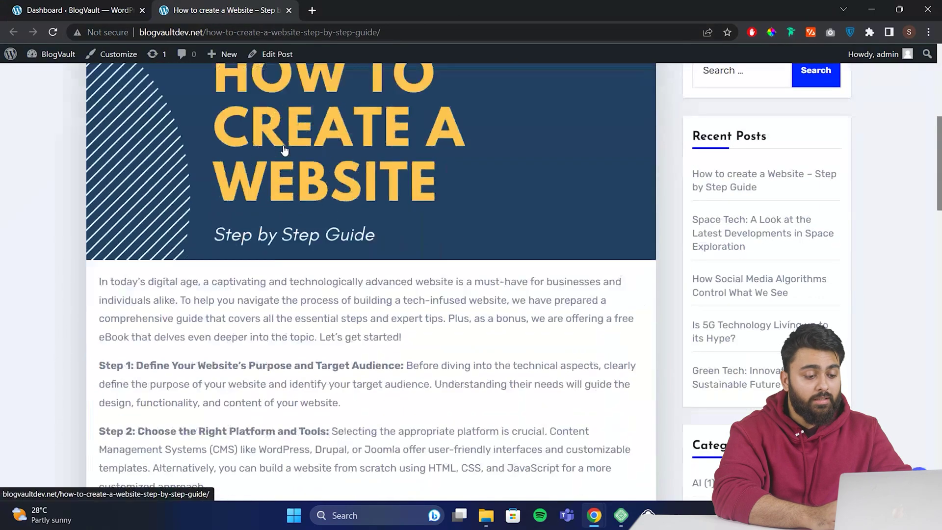
scroll(284, 151, "down", 7)
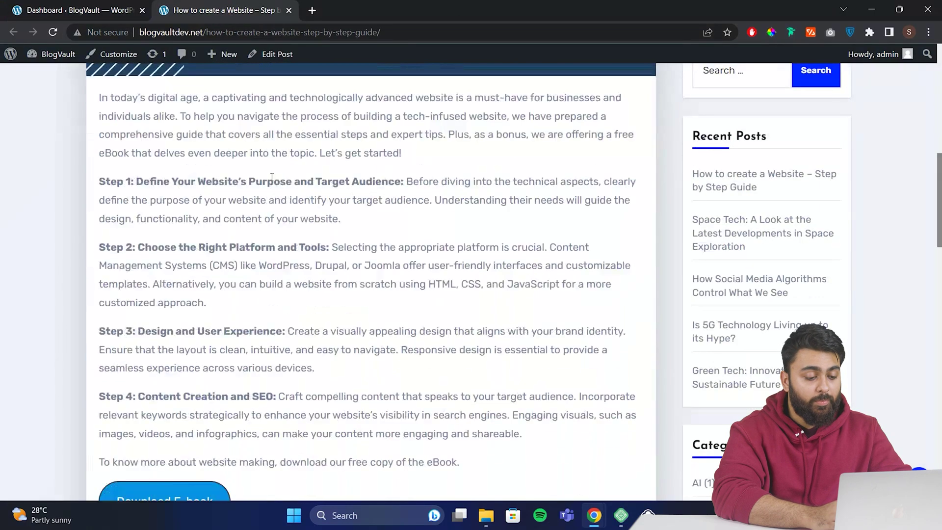
left_click(216, 251)
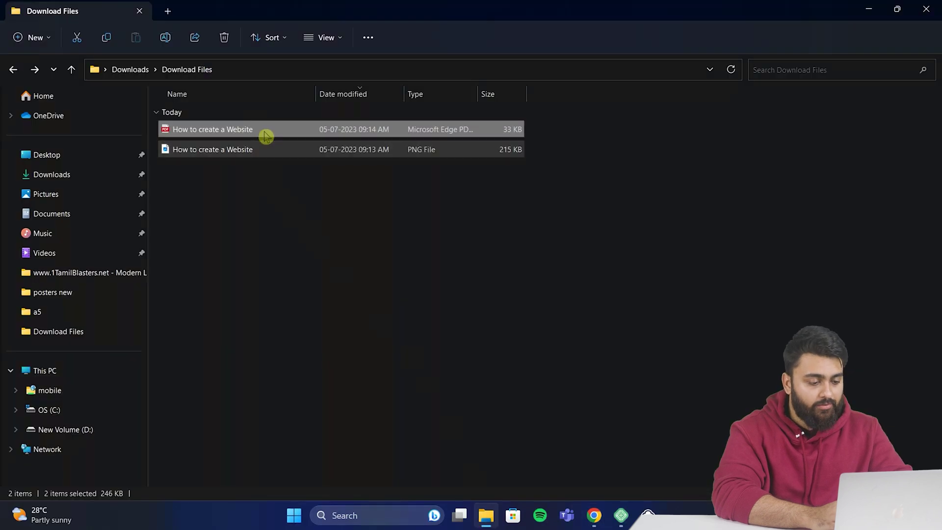
Compress the downloaded eBook PDF and PNG into a ZIP archive with the default name.
right_click(265, 136)
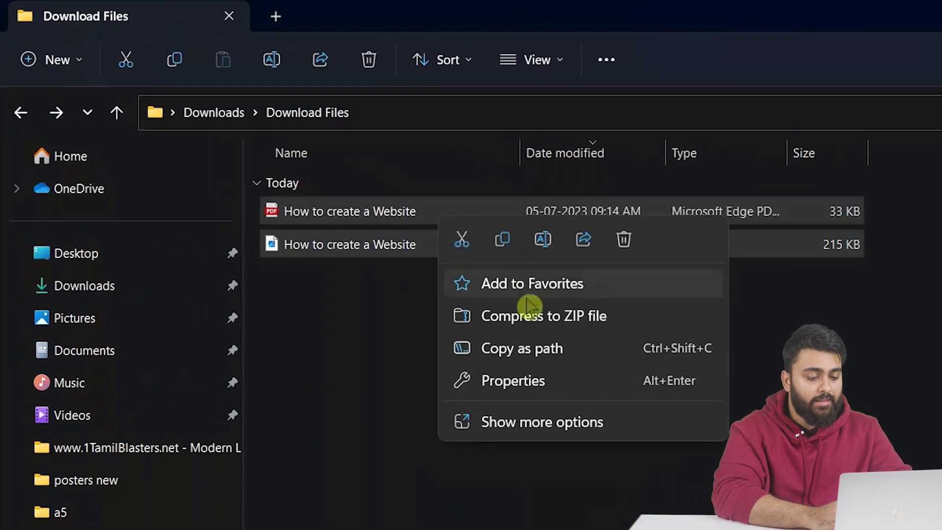
left_click(325, 191)
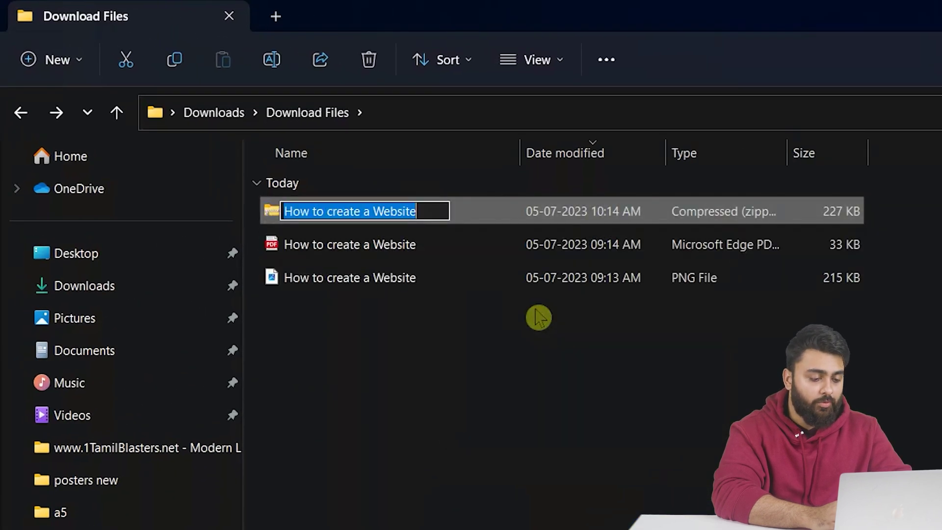
key("Return")
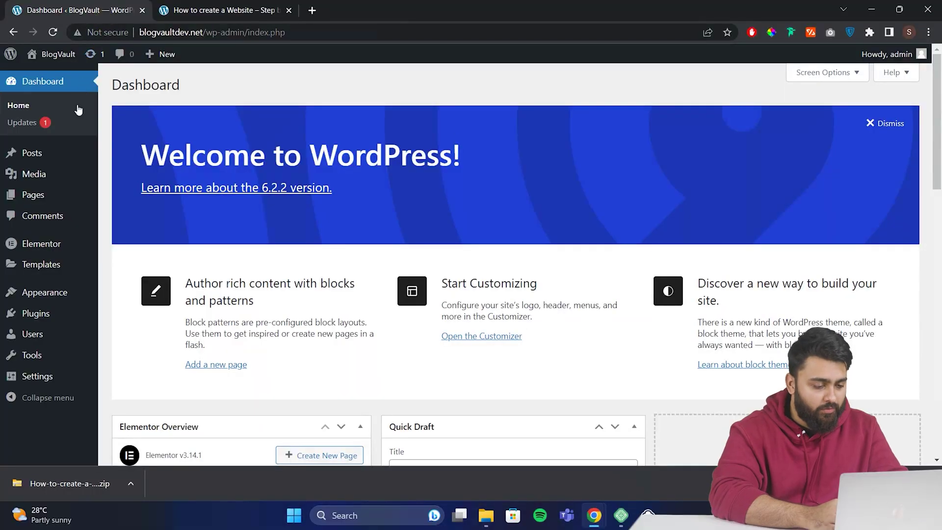
Upload all three eBook files (ZIP, PDF, PNG) to the Media Library through Add New.
mouse_move(64, 175)
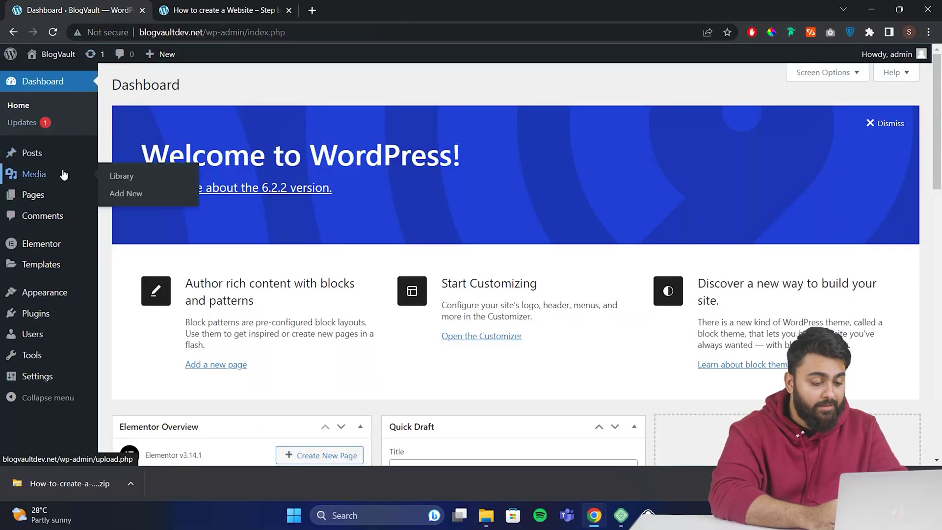
left_click(64, 174)
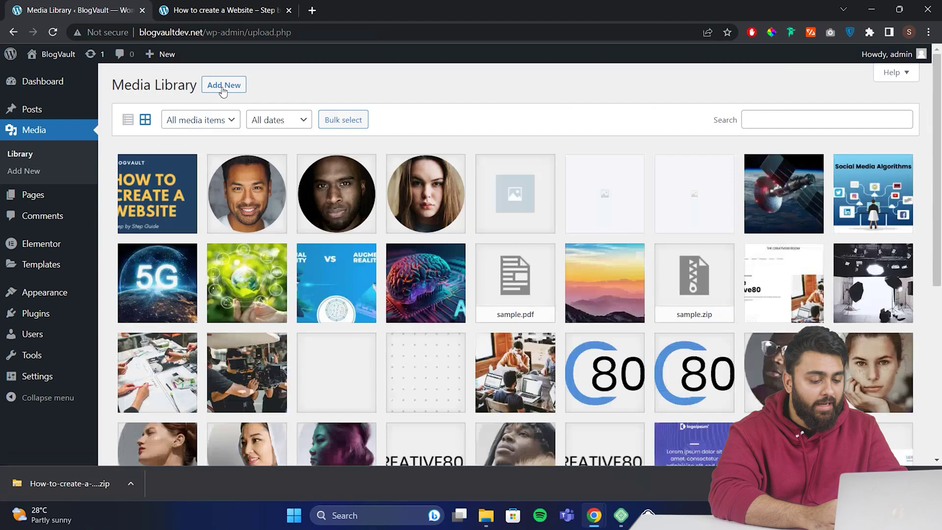
left_click(224, 85)
left_click(490, 177)
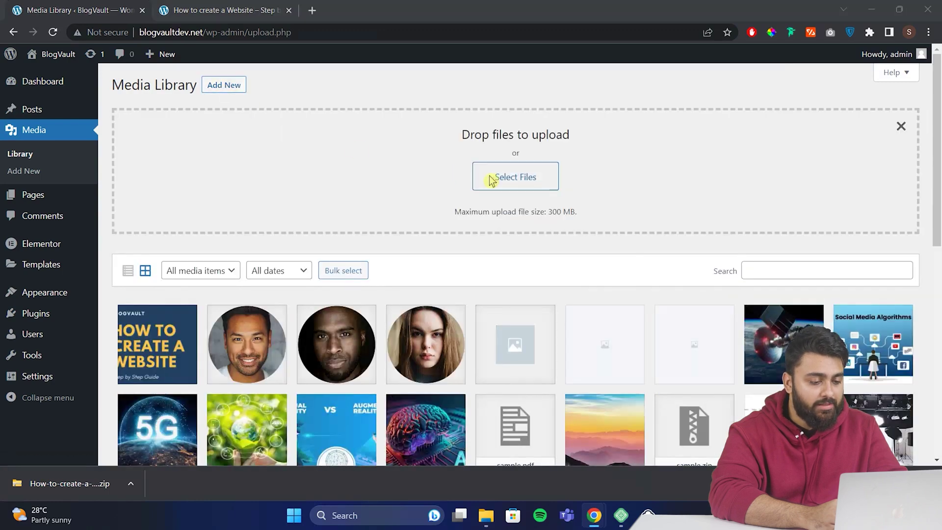
key("ctrl+a")
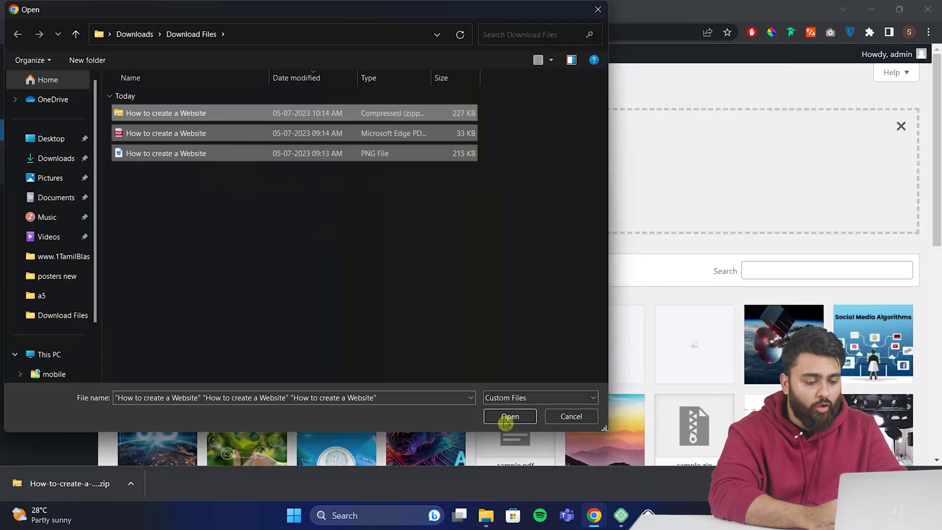
left_click(508, 418)
scroll(491, 369, "down", 1)
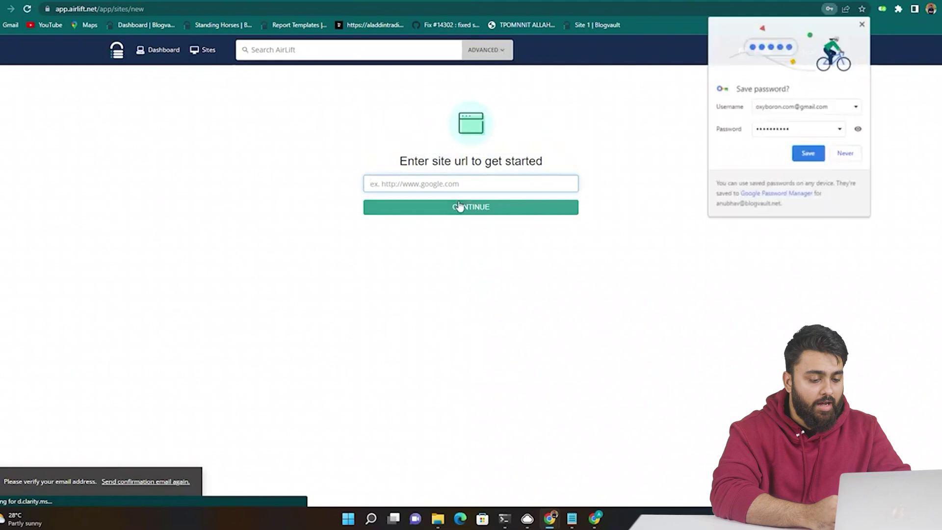
Add the site in AirLift by choosing its suggested address in the URL field.
left_click(435, 183)
left_click(496, 227)
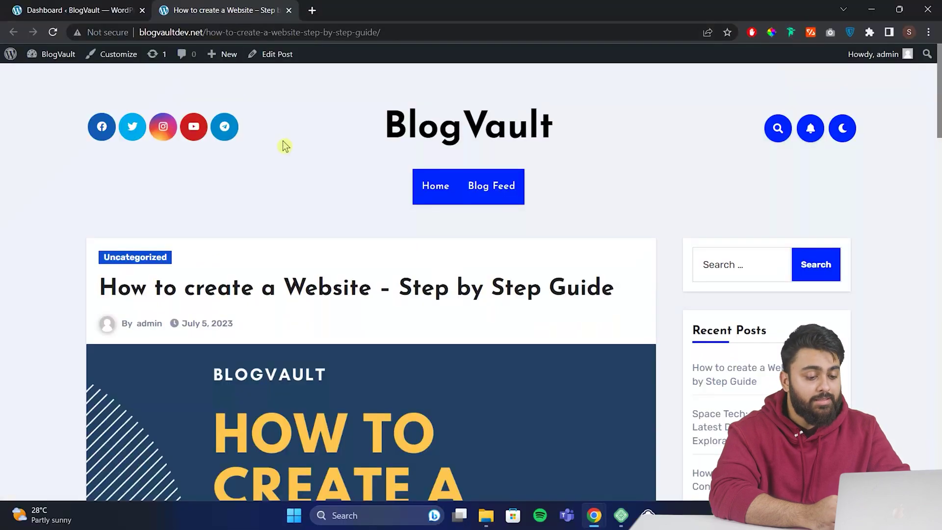
Close the live post and open 'How to create a Website' in the post editor.
scroll(281, 152, "down", 10)
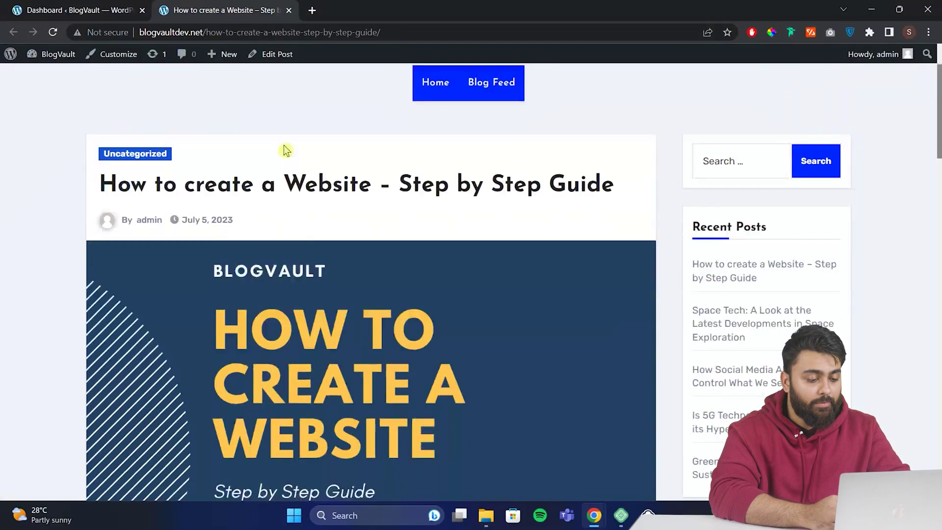
scroll(275, 177, "down", 6)
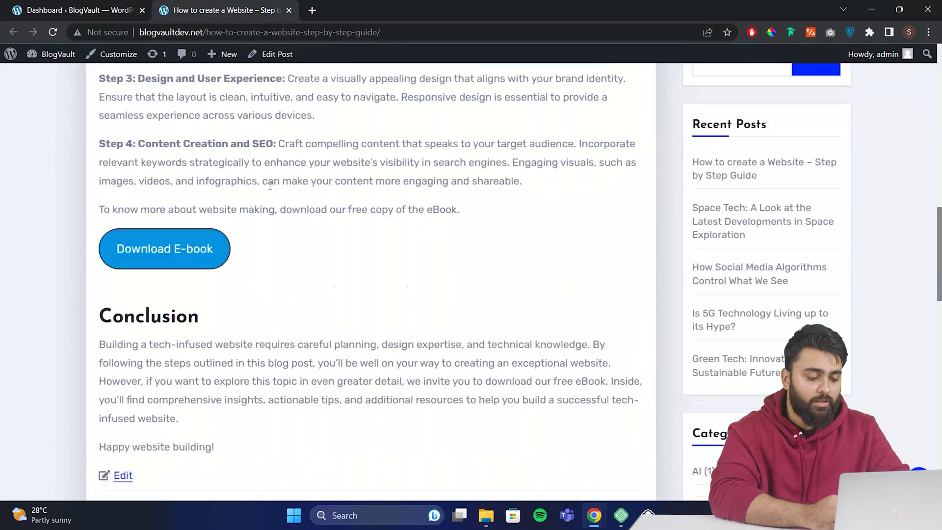
key("ctrl+w")
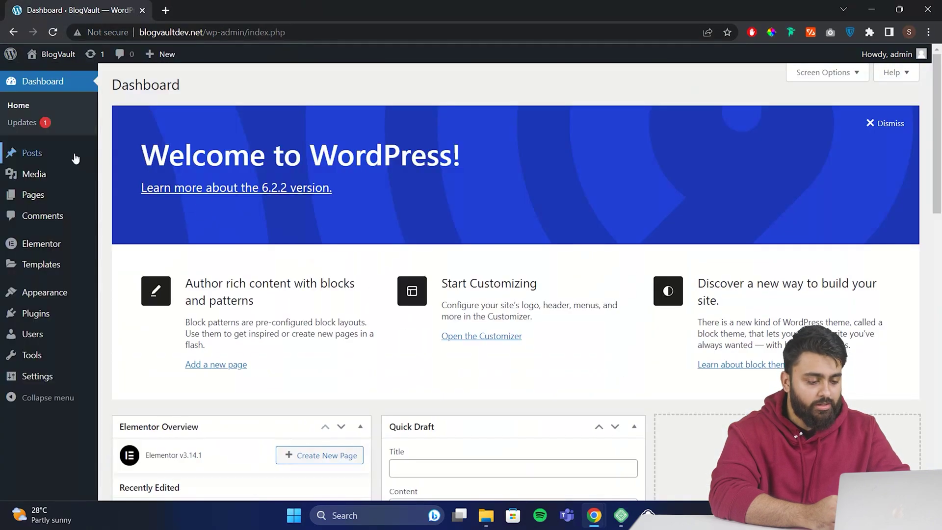
left_click(75, 158)
left_click(144, 191)
Insert a File block below the eBook download paragraph using the /file shortcut.
scroll(333, 235, "down", 1)
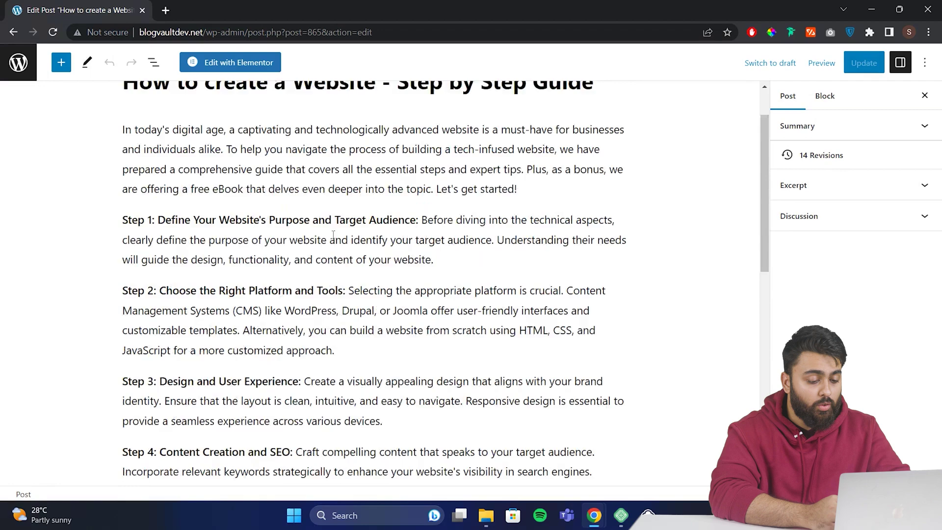
scroll(333, 235, "down", 5)
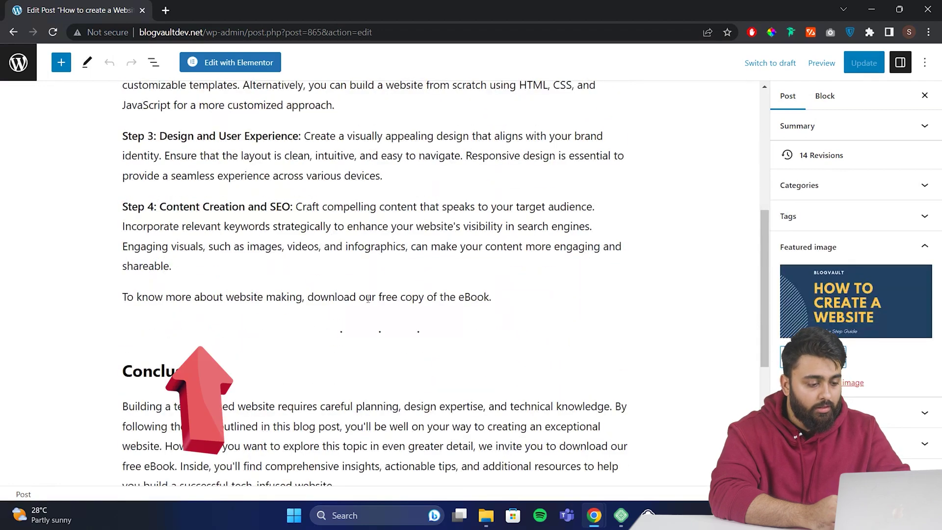
left_click(540, 299)
key("Return")
type("/")
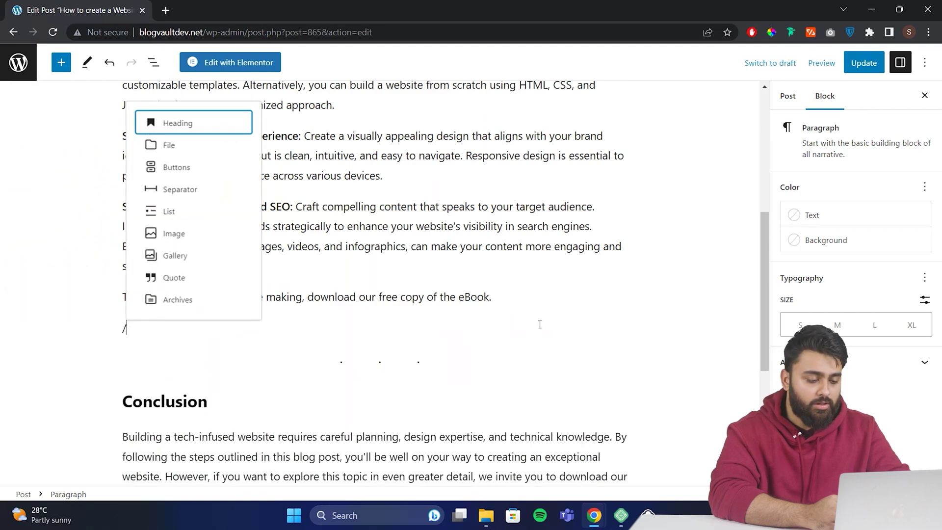
type("fil")
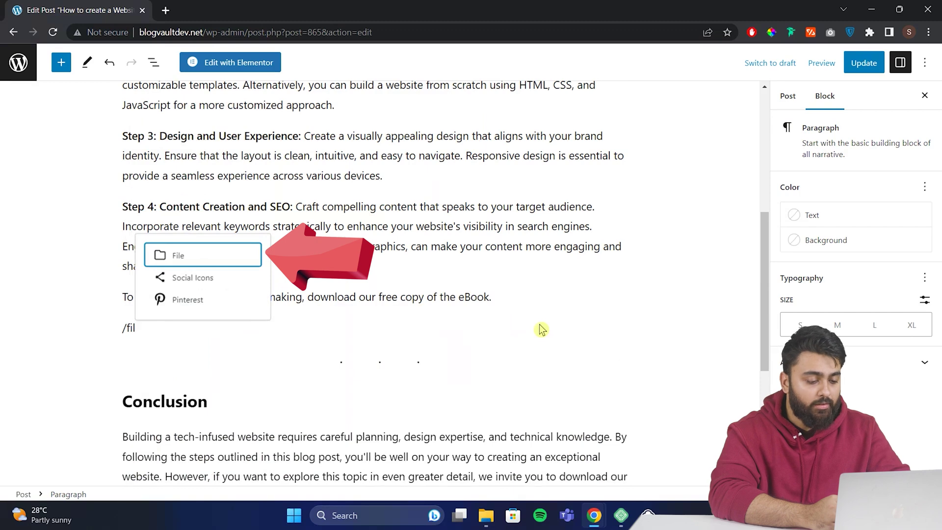
key("Return")
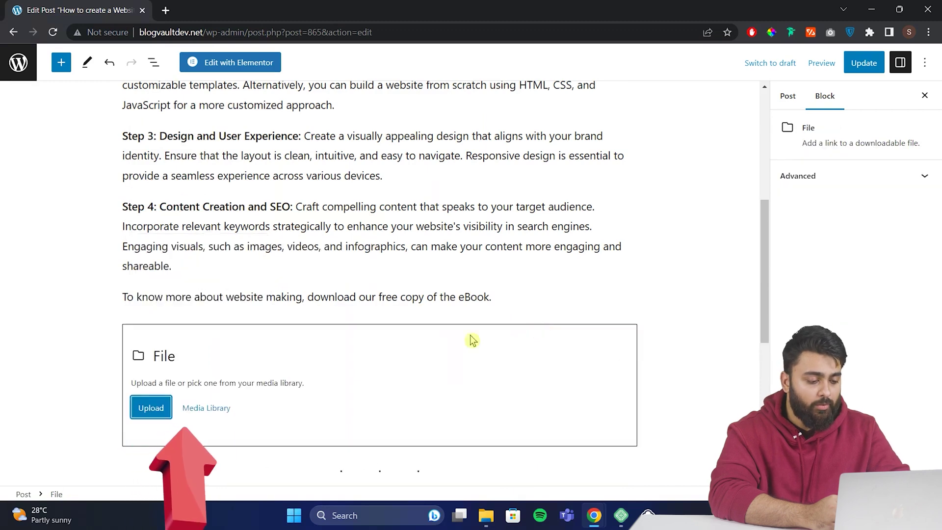
Attach How-to-create-a-Website.zip from the Media Library to the File block.
left_click(209, 409)
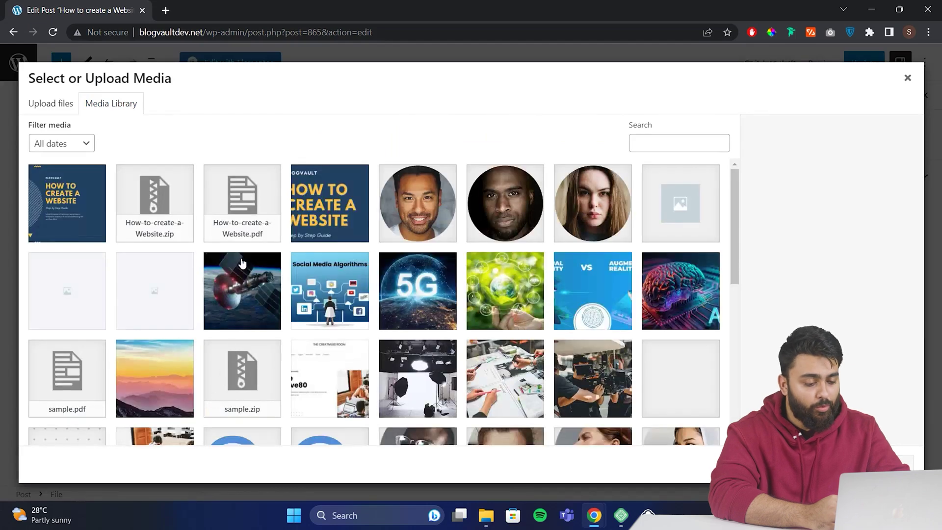
left_click(182, 218)
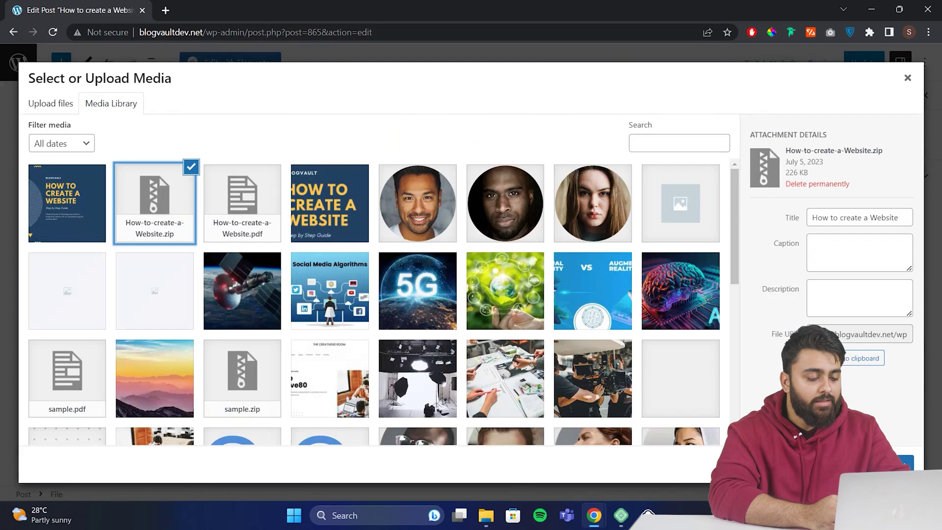
left_click(898, 464)
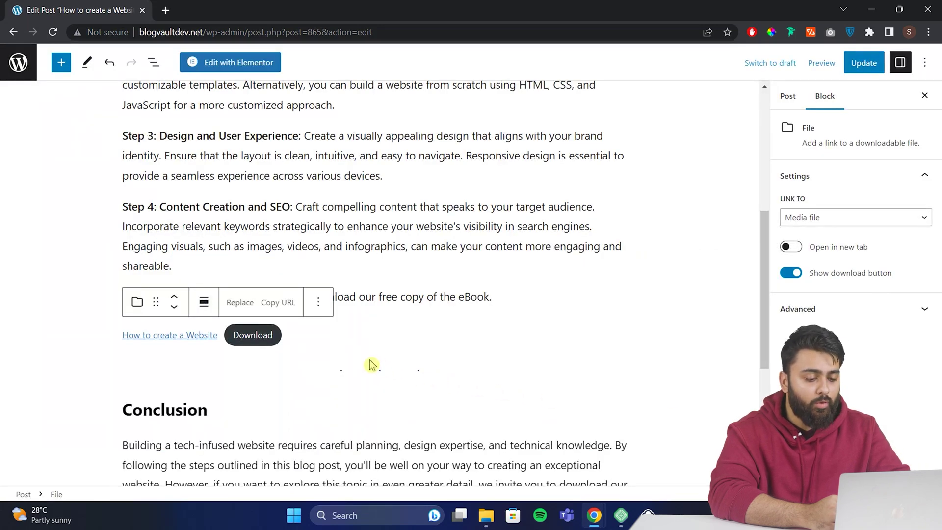
Rename the file link to 'How to create a Website - ebook'.
left_click(214, 336)
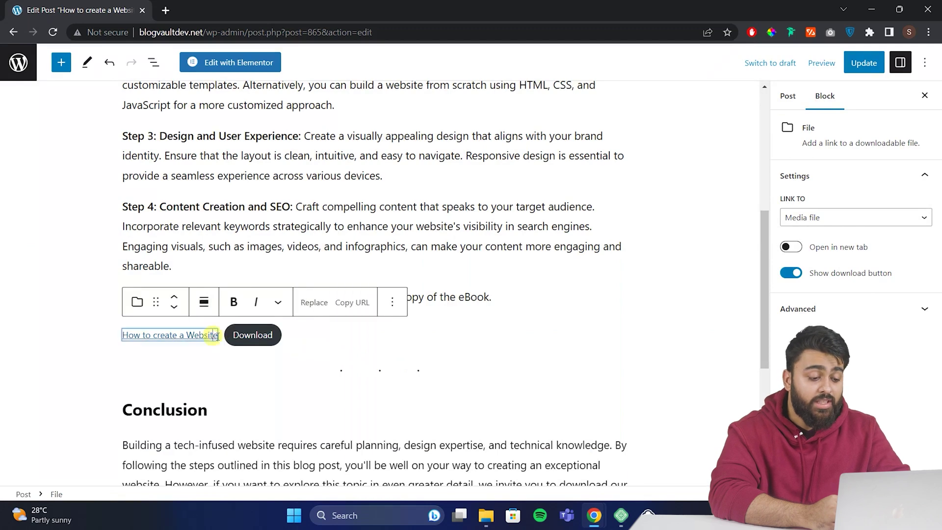
left_click_drag(203, 335, 125, 335)
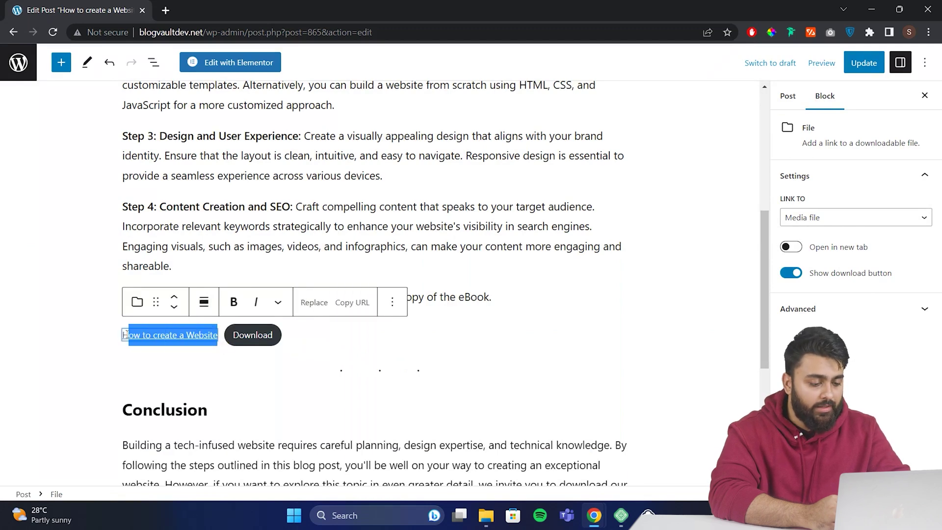
key("End")
type("- ebook")
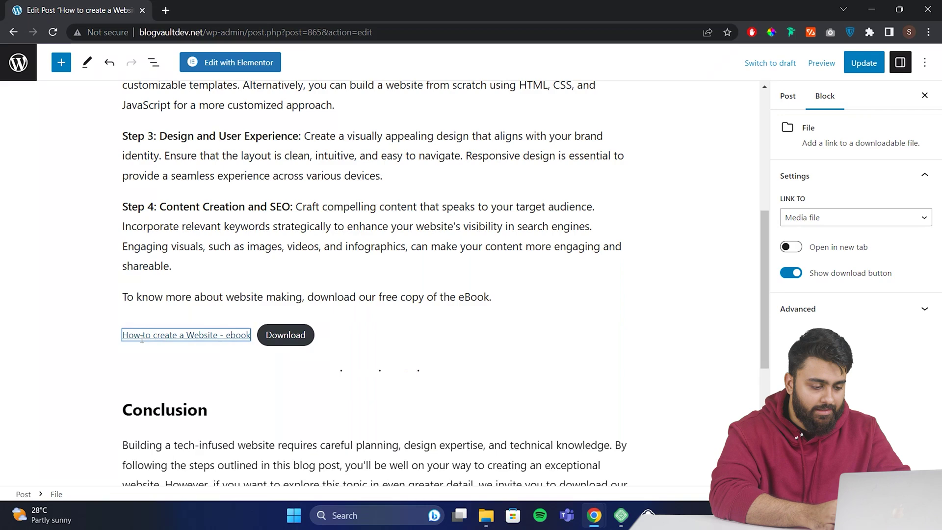
left_click(348, 336)
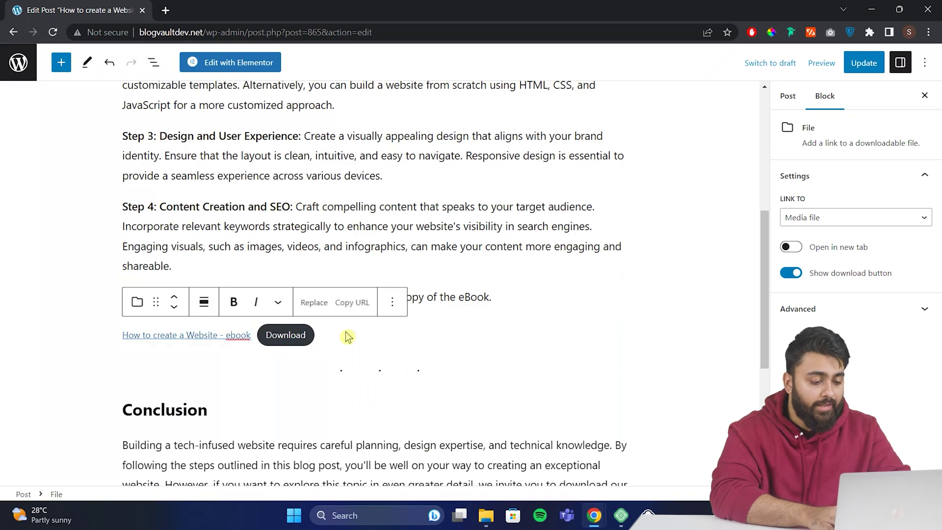
Keep the Download button shown and turn off opening the link in a new tab.
left_click(791, 273)
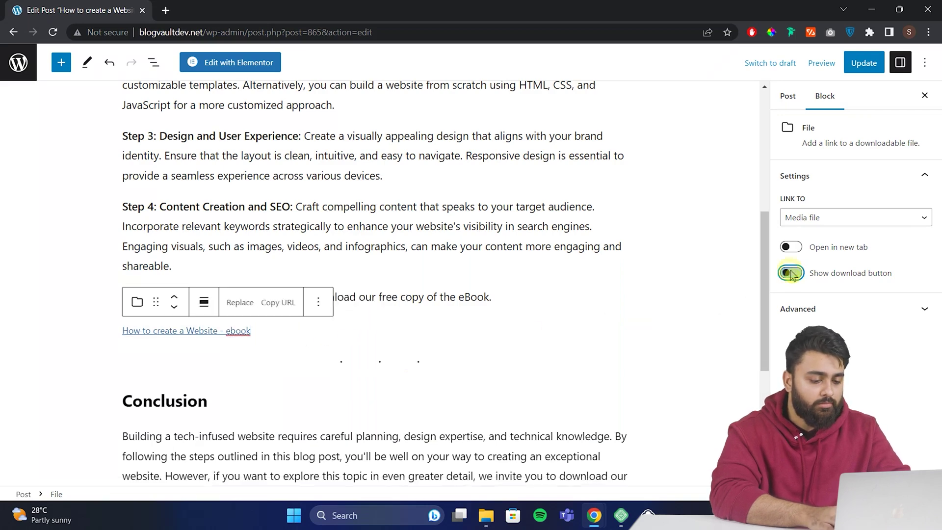
left_click(791, 273)
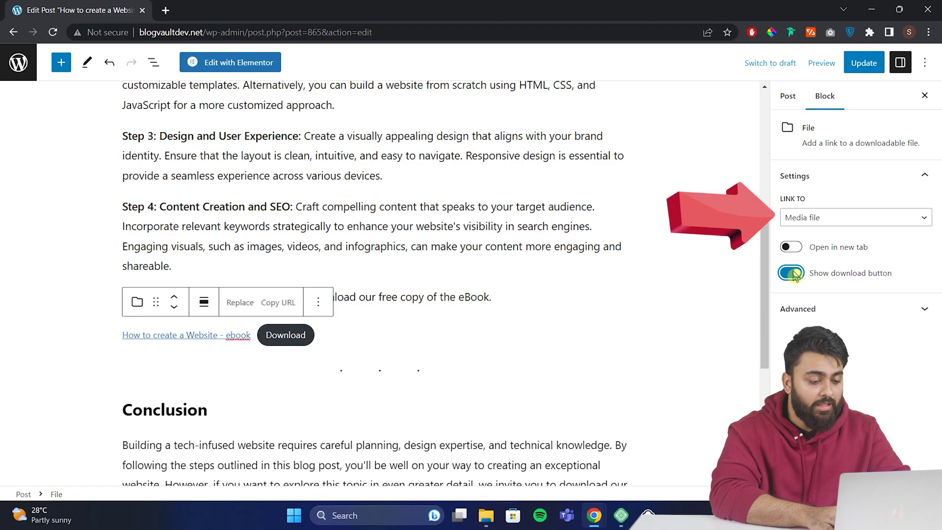
left_click(791, 247)
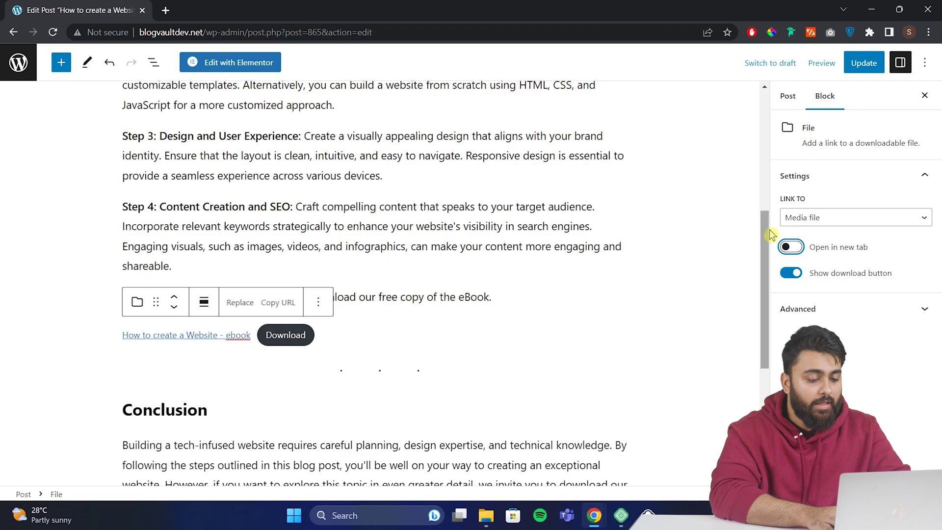
Update the post, then download the ZIP twice from the live post's Download button.
left_click(864, 63)
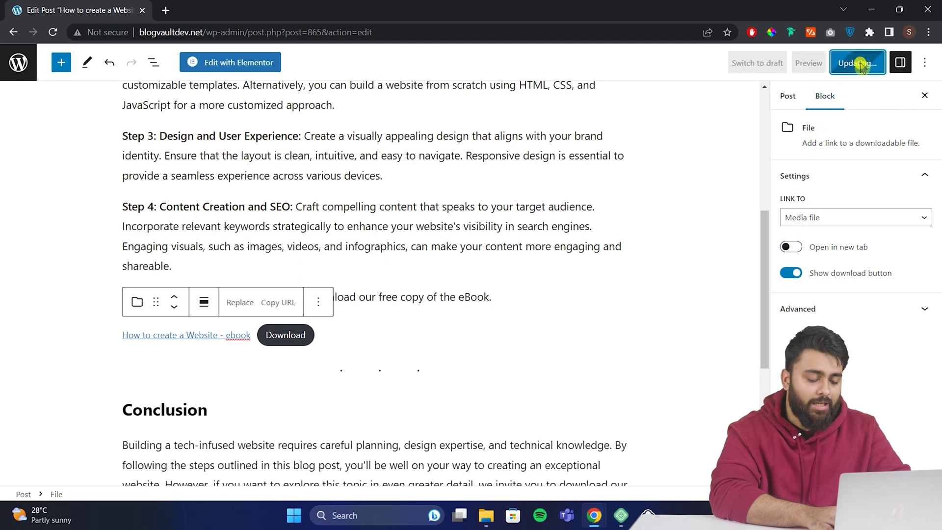
left_click(821, 63)
scroll(270, 118, "down", 8)
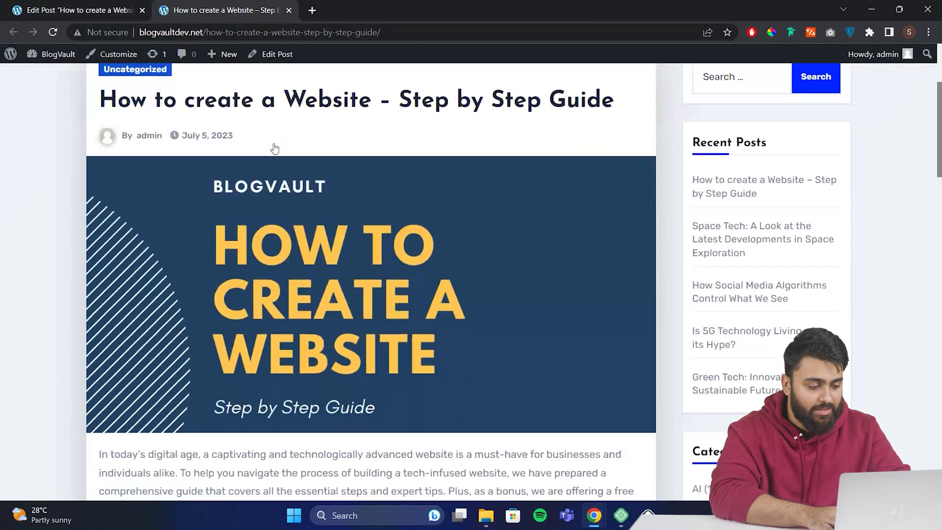
scroll(275, 167, "down", 6)
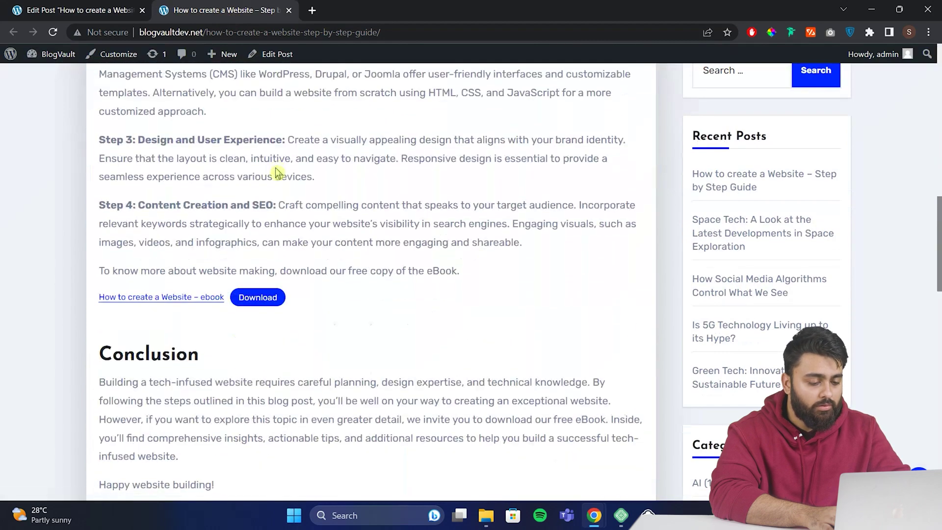
left_click(258, 297)
left_click(258, 297)
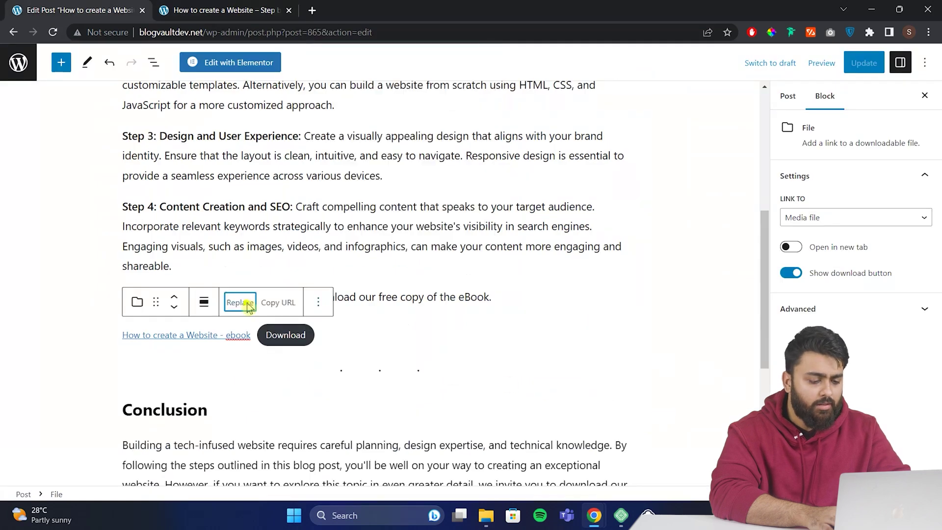
Replace the File block's attachment with How-to-create-a-Website.pdf from the Media Library.
left_click(242, 303)
left_click(278, 347)
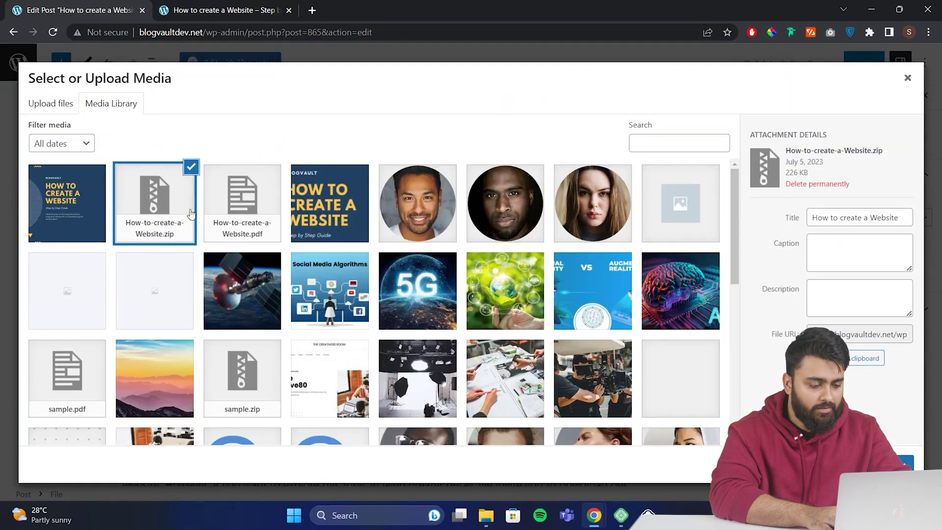
left_click(269, 231)
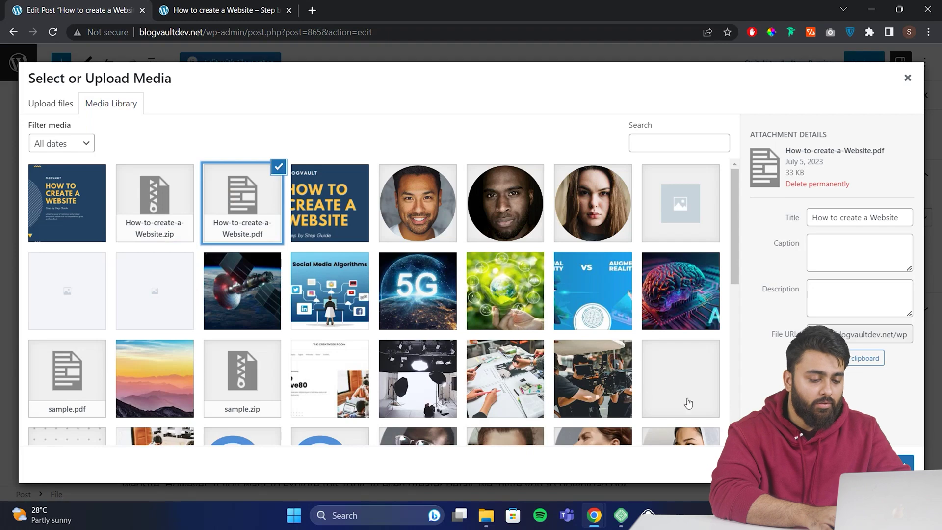
left_click(903, 464)
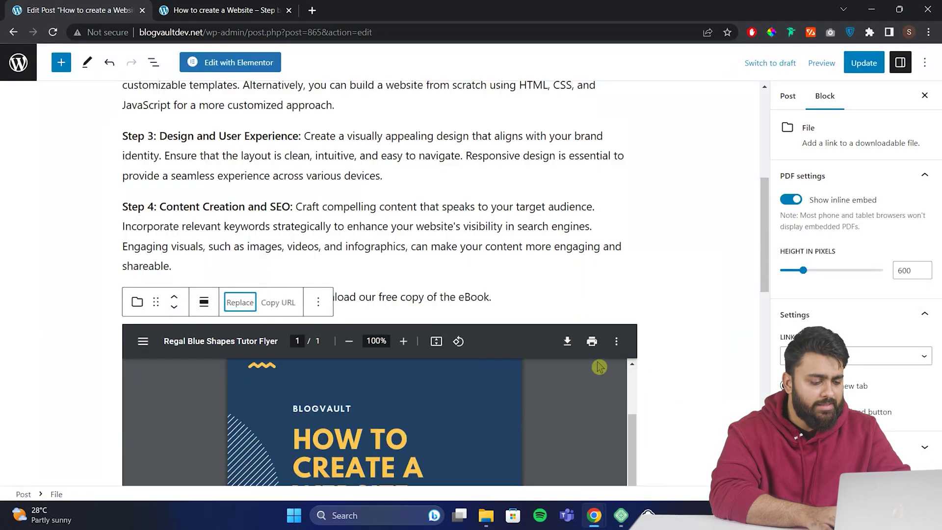
scroll(593, 269, "down", 5)
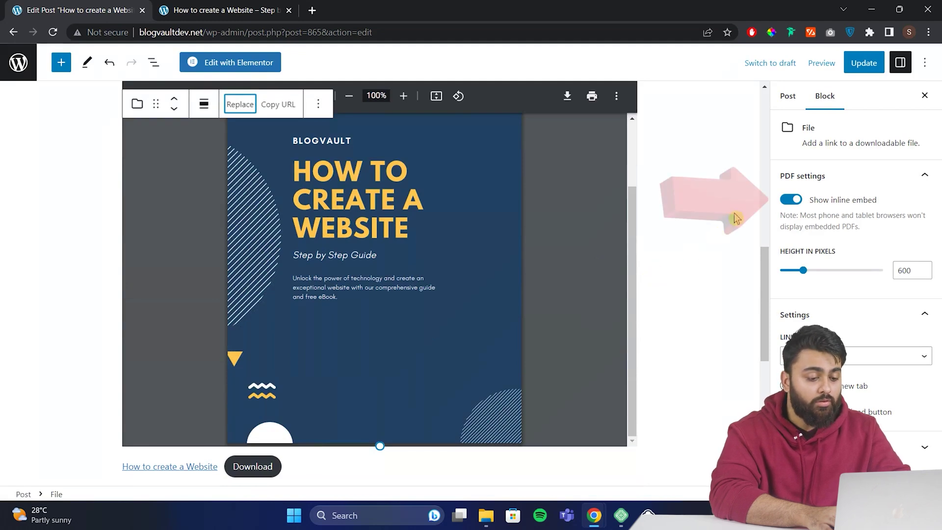
Turn off the inline PDF embed, update the post, and download the PDF from the live post.
left_click(795, 201)
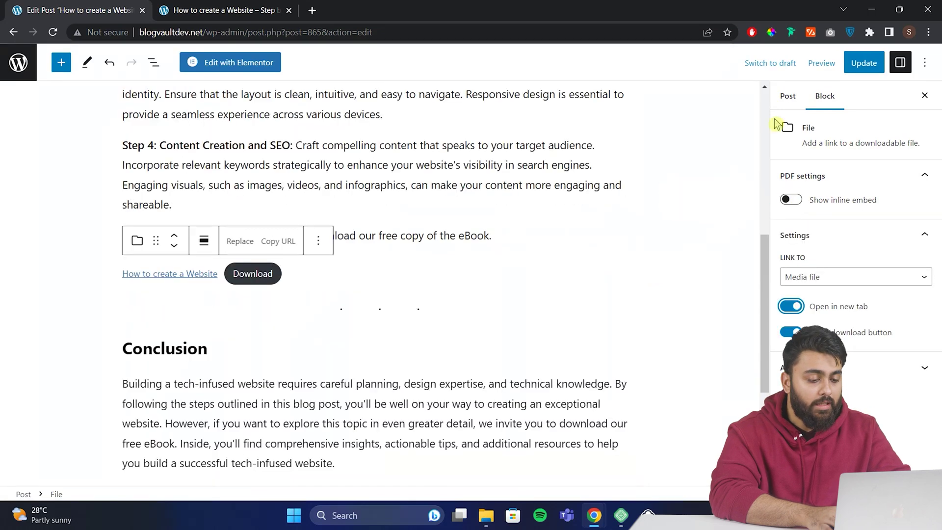
left_click(846, 70)
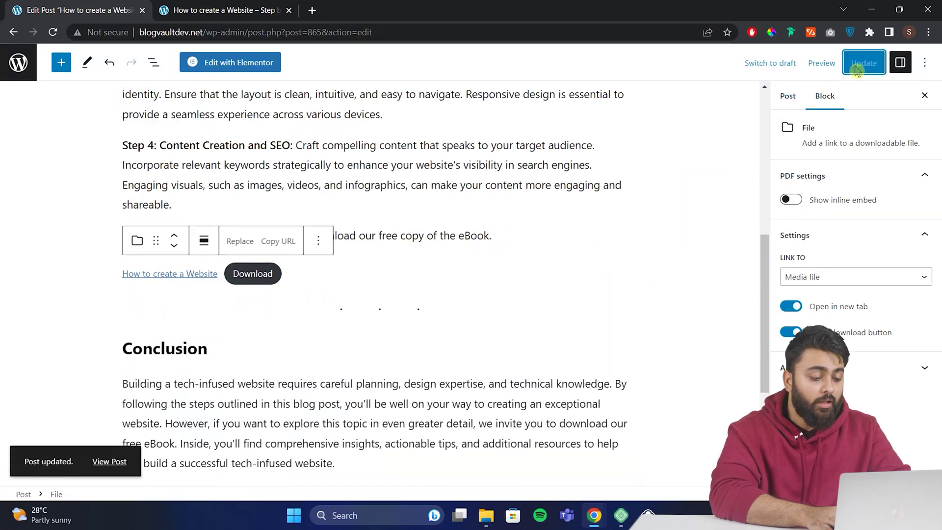
left_click(223, 12)
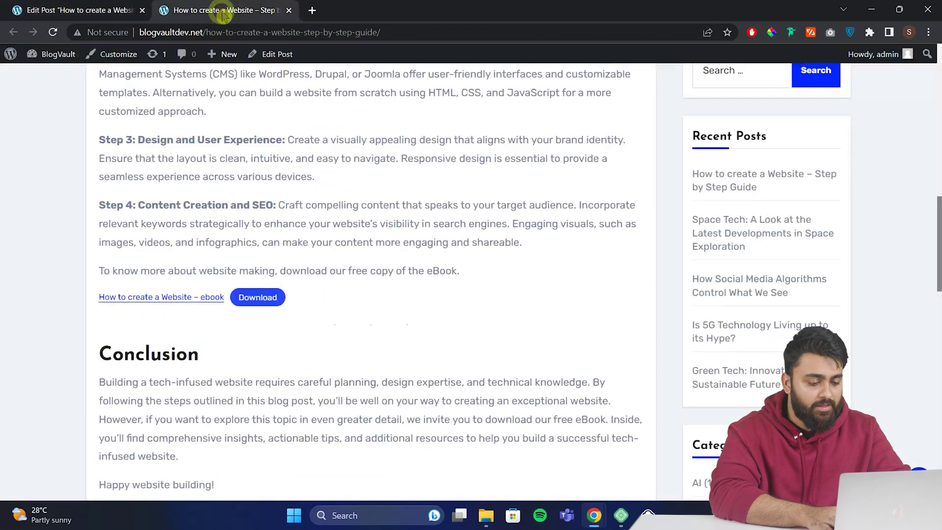
left_click(52, 32)
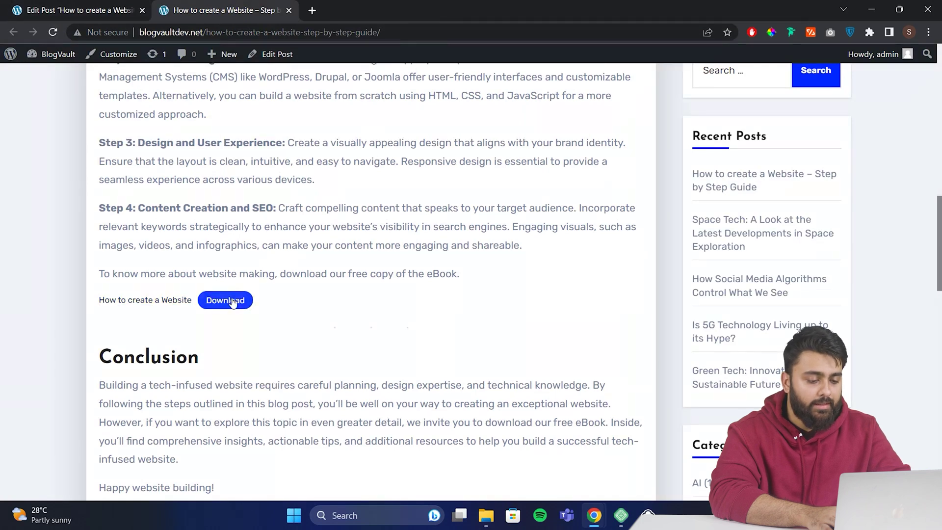
left_click(234, 300)
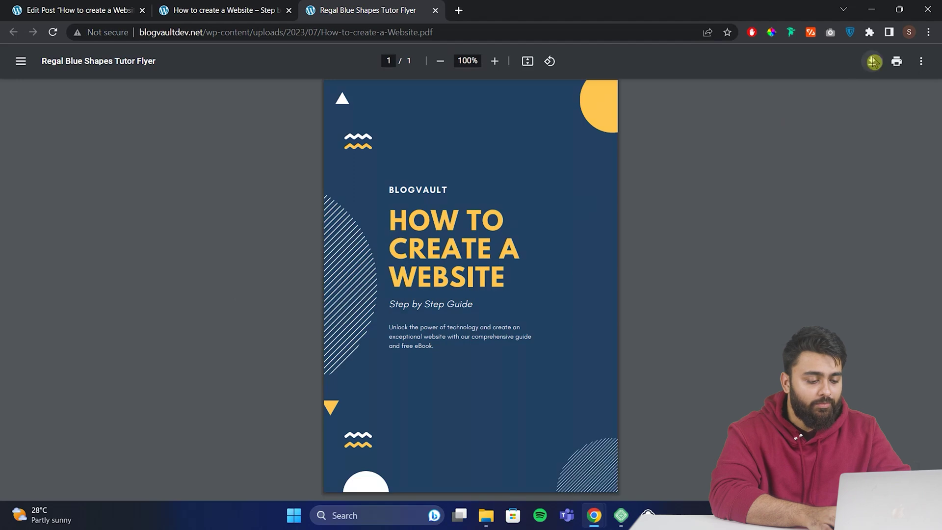
left_click(873, 61)
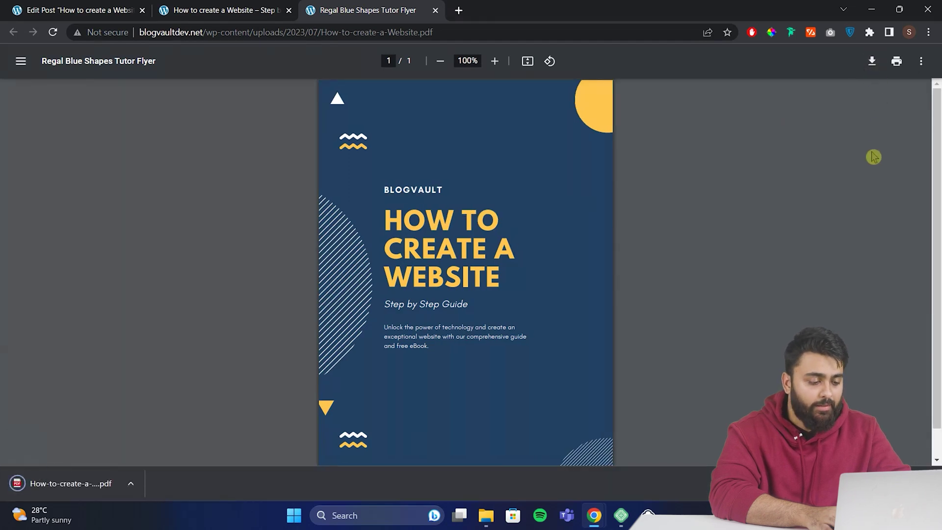
key("ctrl+w")
Replace the File block's attachment with How-to-create-a-Website.png from the Media Library and save the post.
left_click(240, 241)
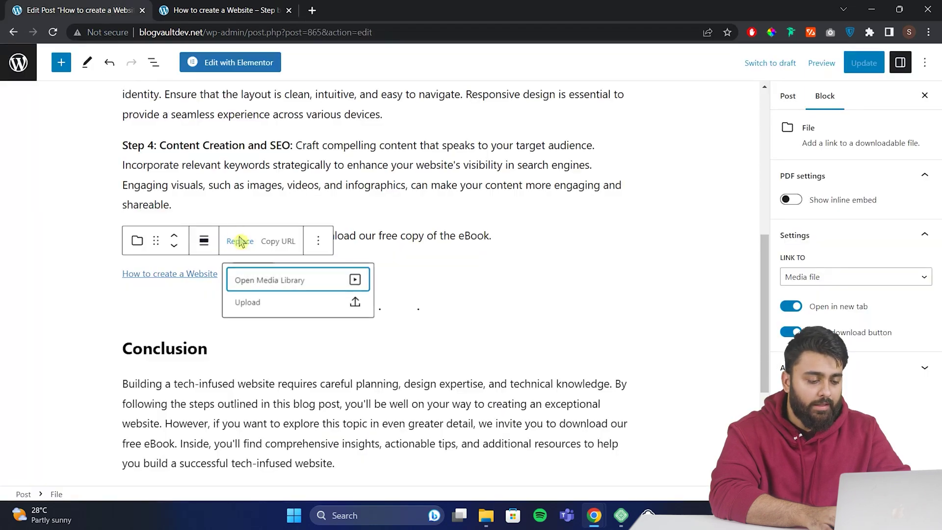
left_click(272, 285)
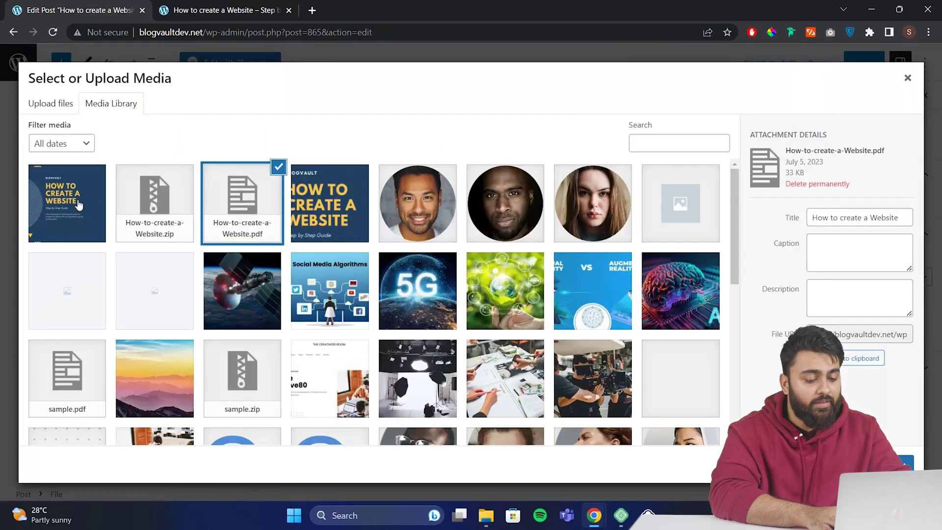
left_click(80, 205)
left_click(905, 463)
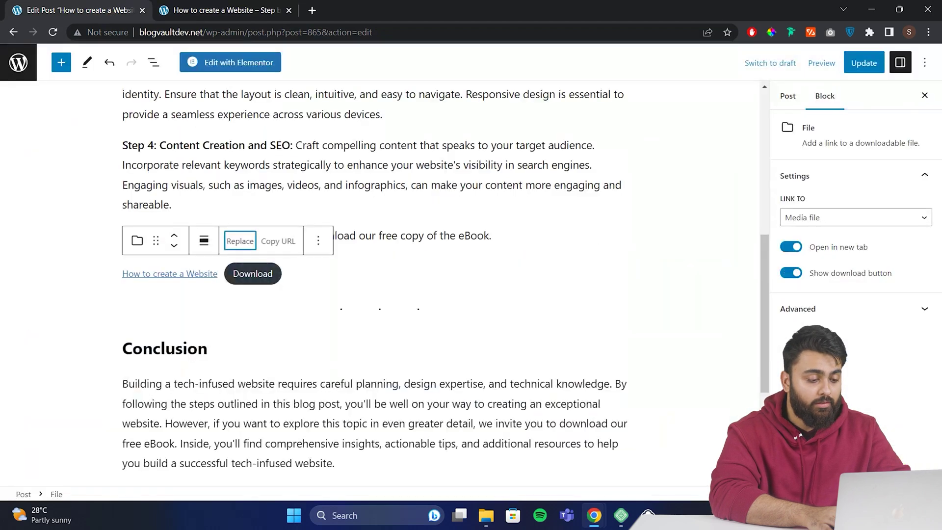
key("ctrl+s")
Reload the live post and open How-to-create-a-Website.png from its file link.
left_click(221, 10)
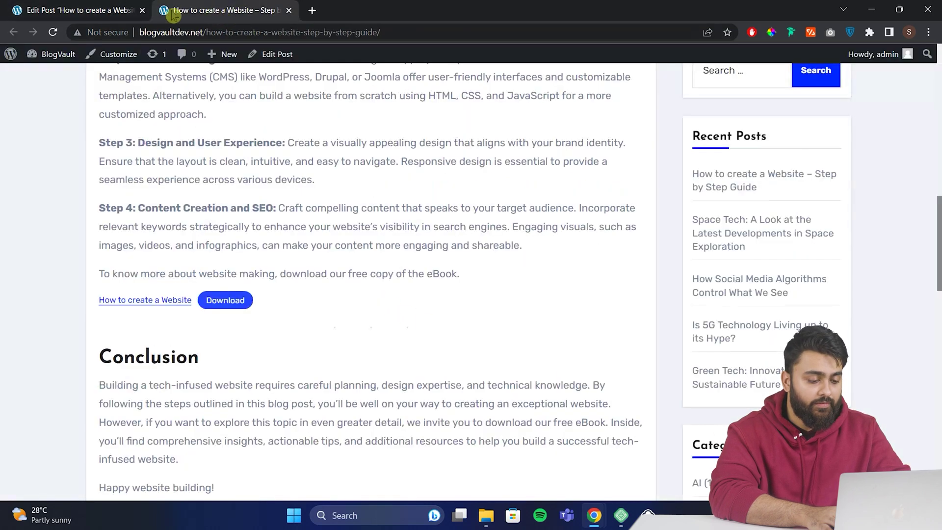
left_click(53, 33)
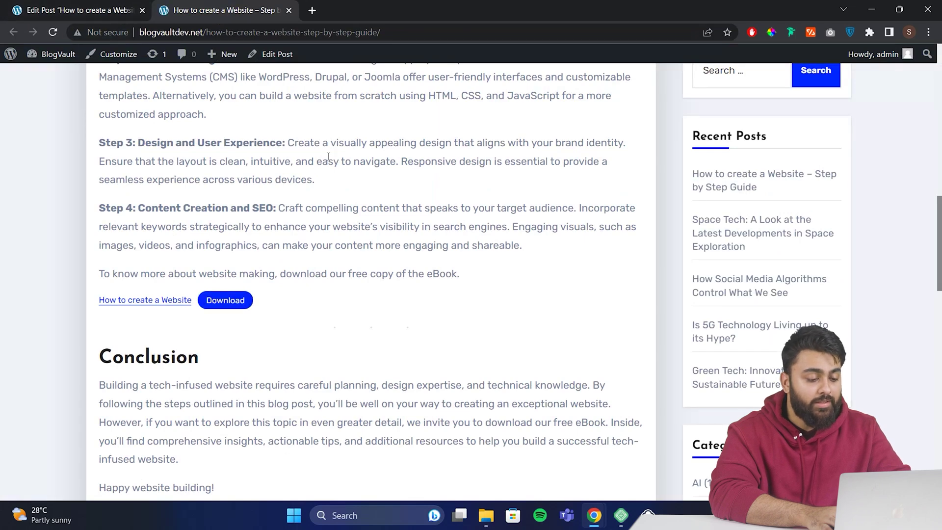
left_click(180, 300)
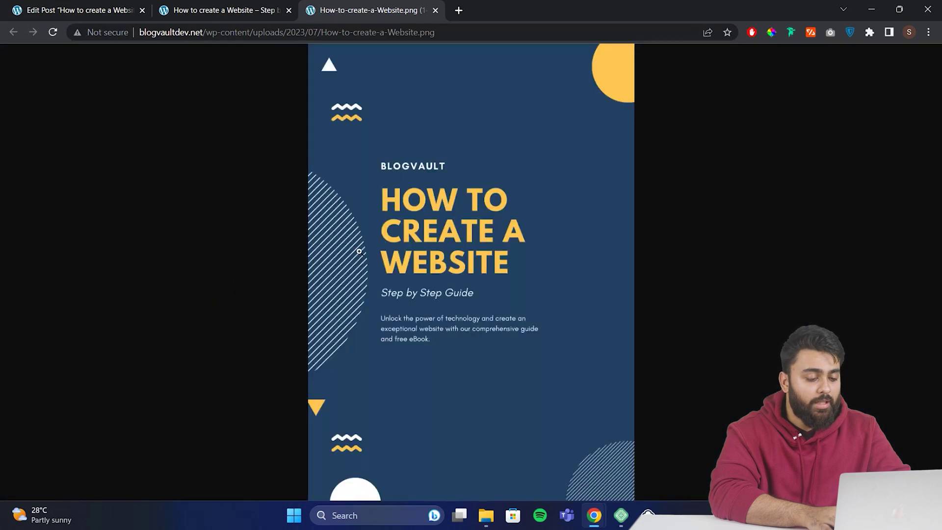
Save the How-to-create-a-Website.png cover image to the computer with Save image as.
right_click(568, 246)
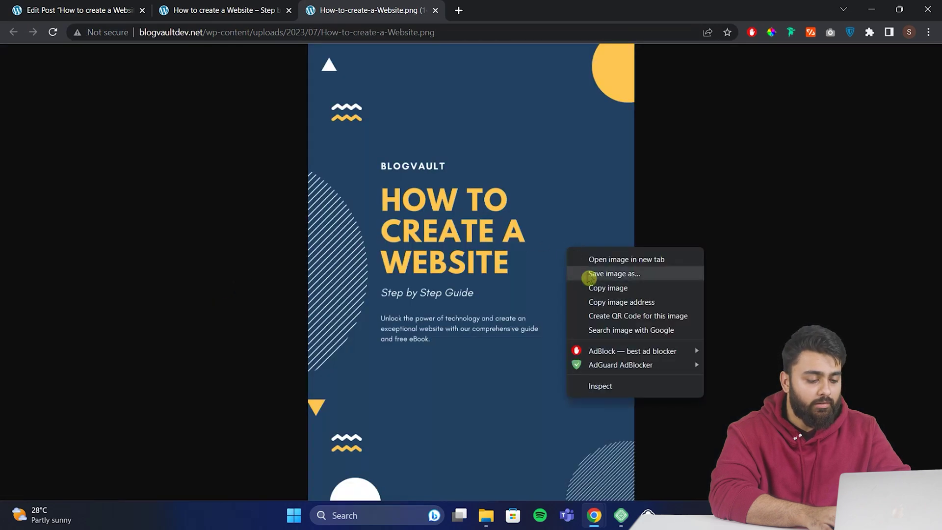
left_click(588, 273)
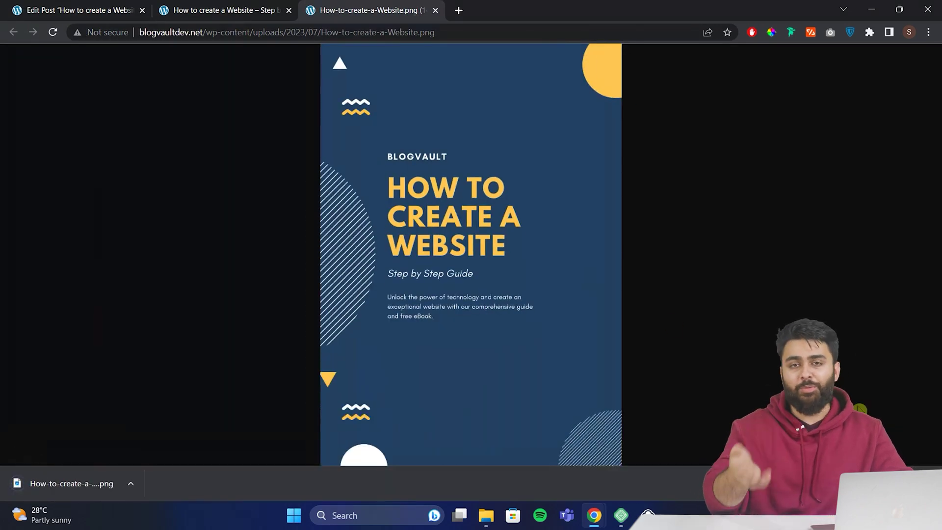